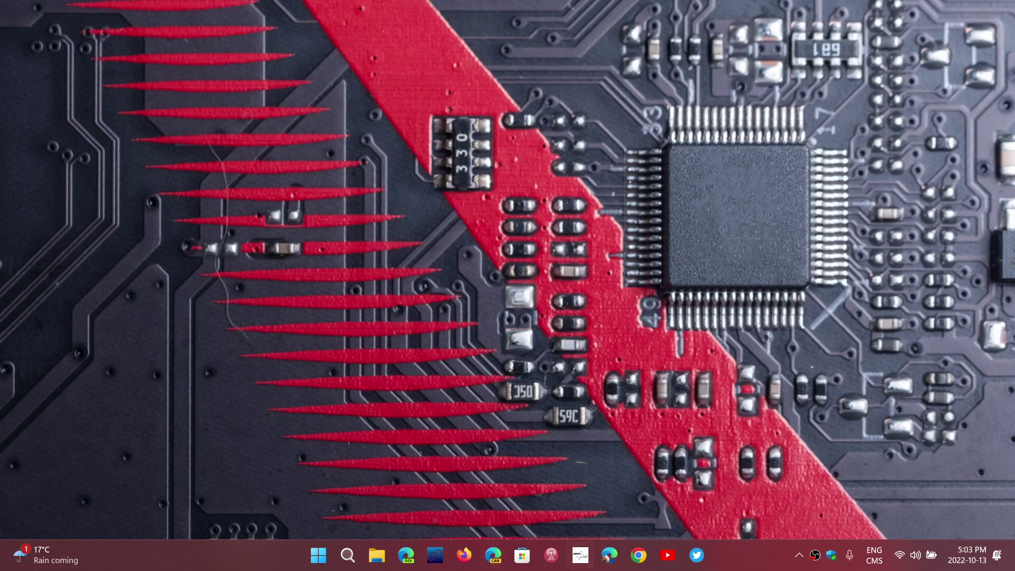
Open Windows Security from its system tray icon.
left_click(832, 554)
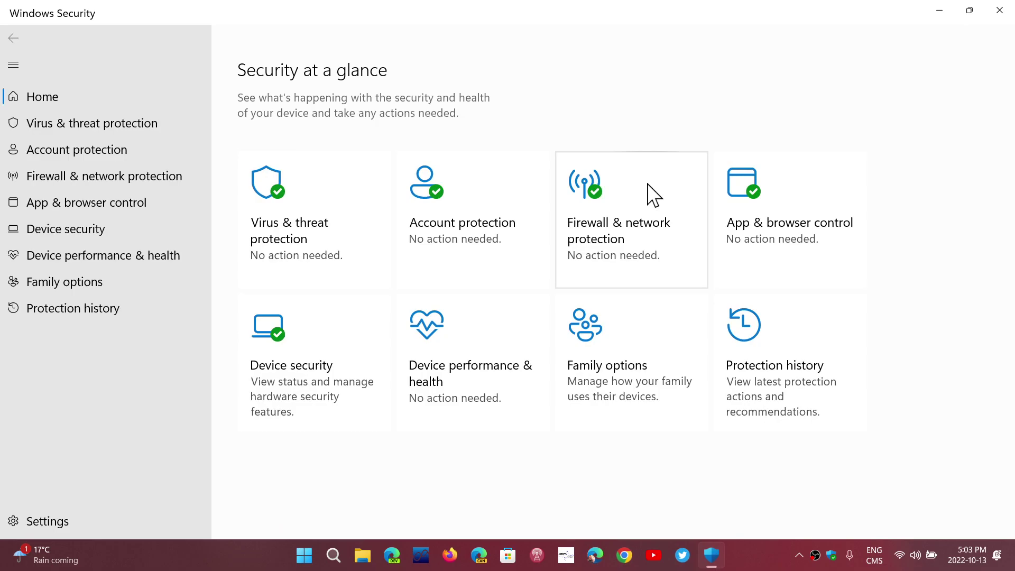
left_click(654, 195)
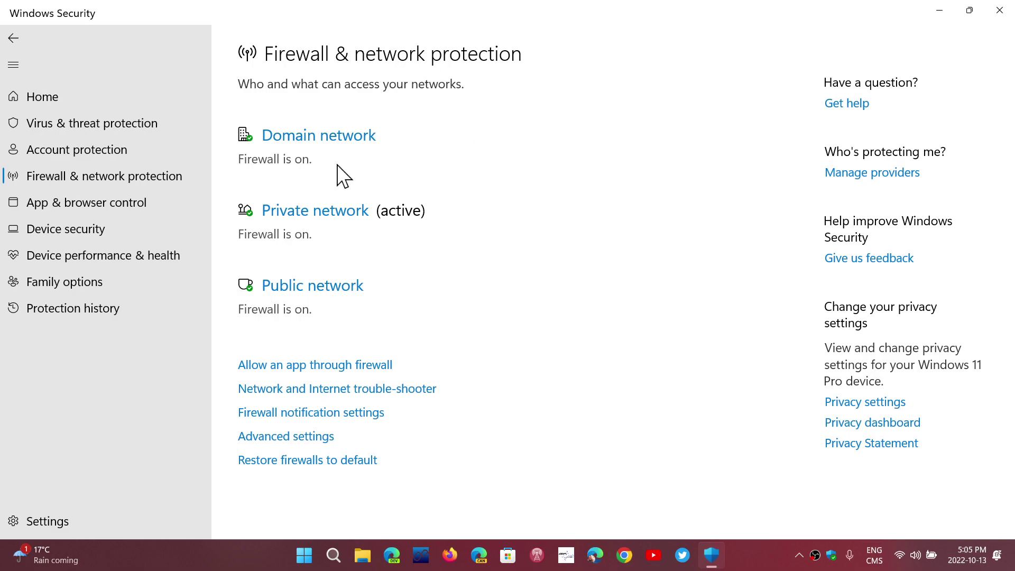
left_click(316, 289)
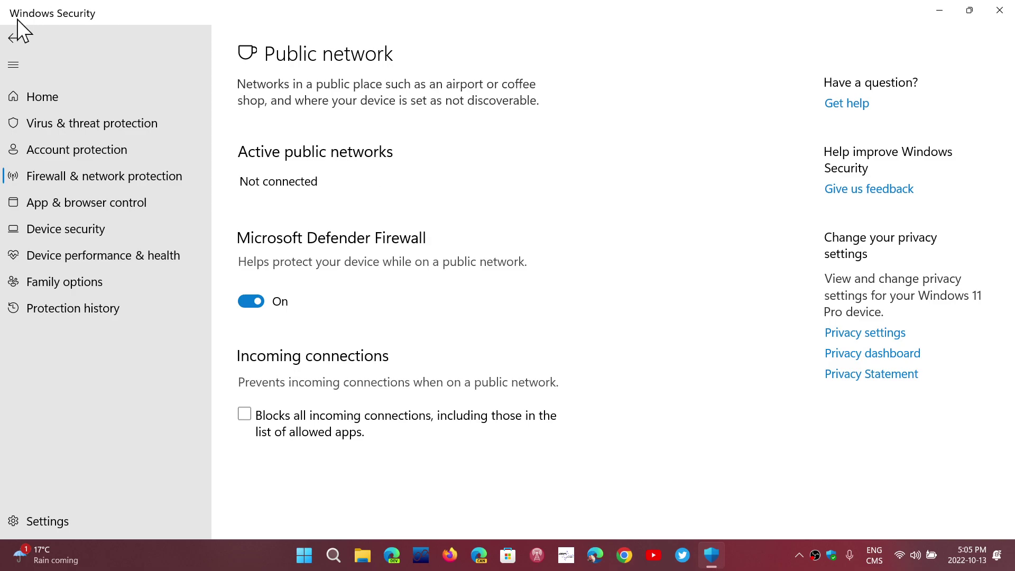
left_click(12, 40)
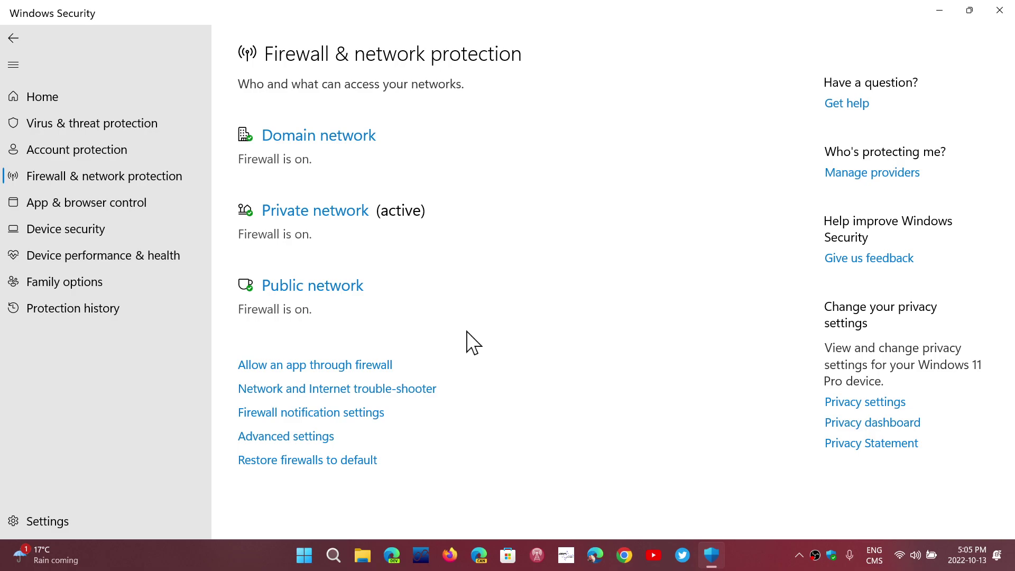
Show the firewall's allowed apps list, unlock it for editing, and cancel the Add an app dialog.
left_click(323, 368)
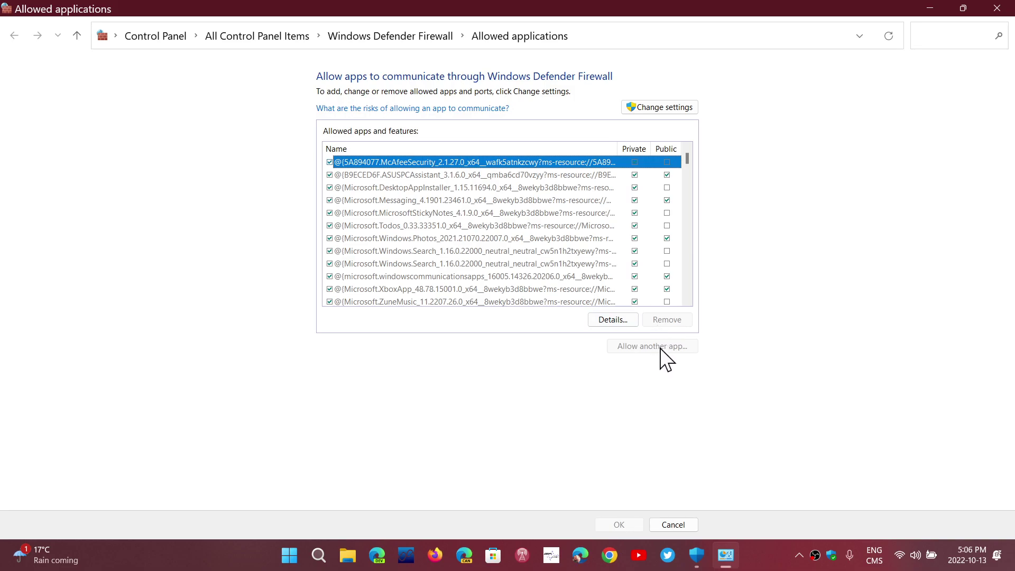
left_click(679, 110)
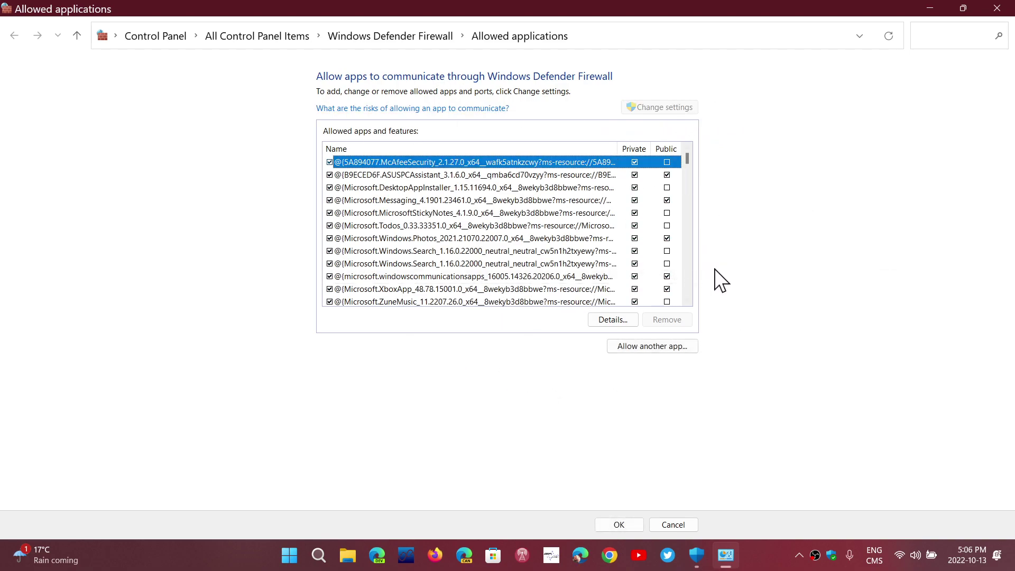
left_click(655, 350)
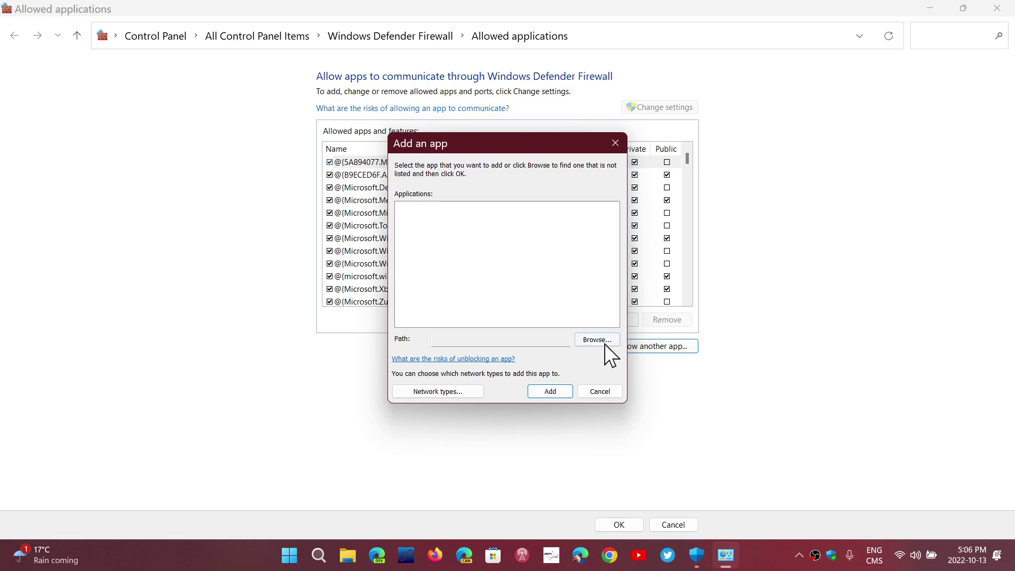
left_click(602, 392)
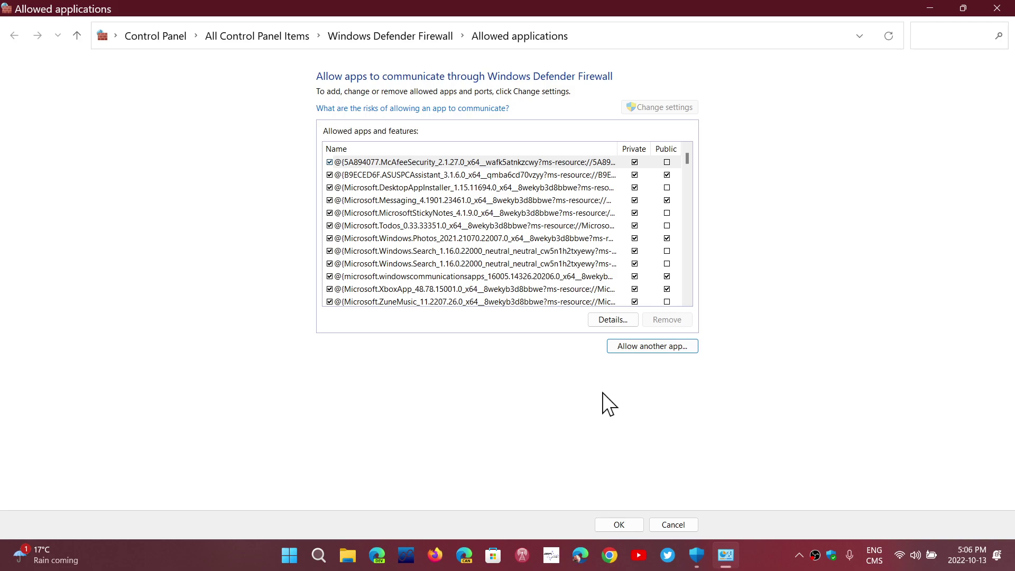
Close the Allowed applications window to return to Windows Security.
left_click(997, 9)
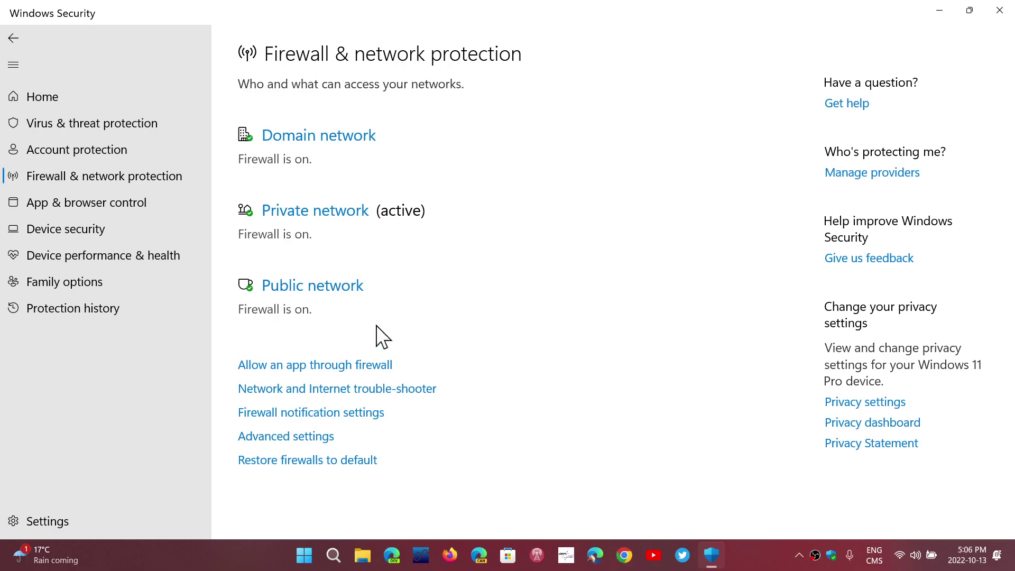
left_click(383, 391)
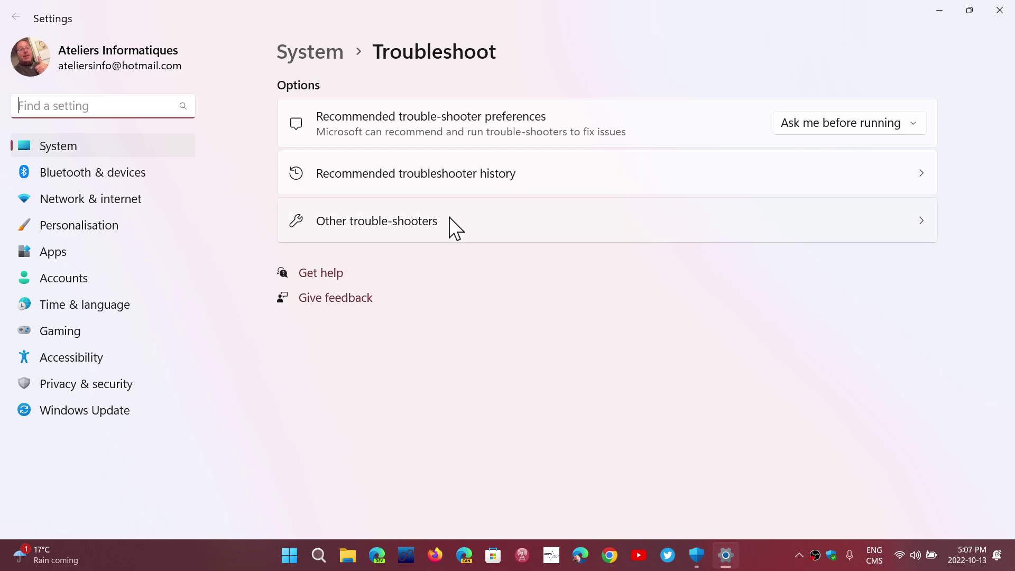
left_click(499, 225)
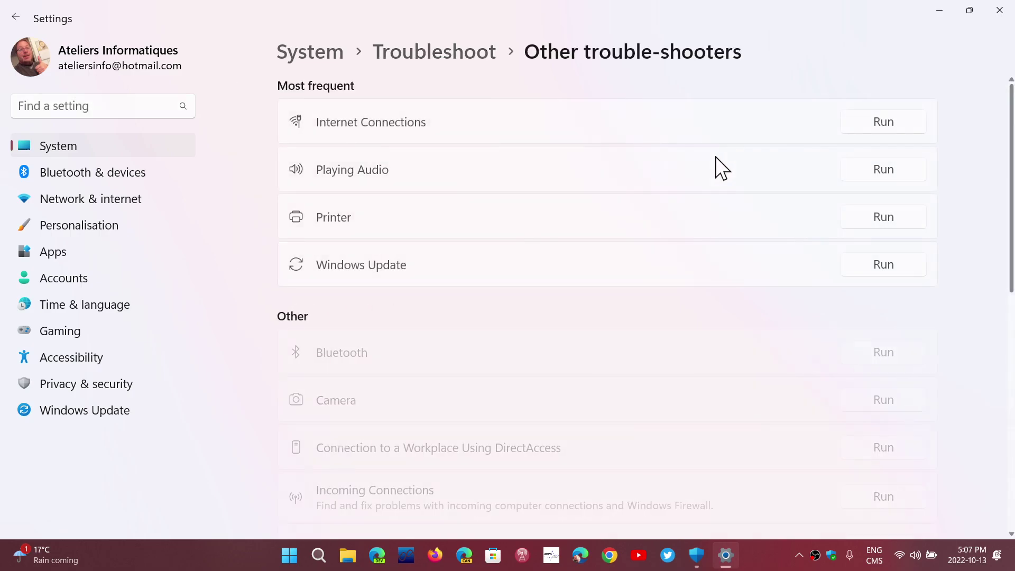
scroll(649, 212, "down", 8)
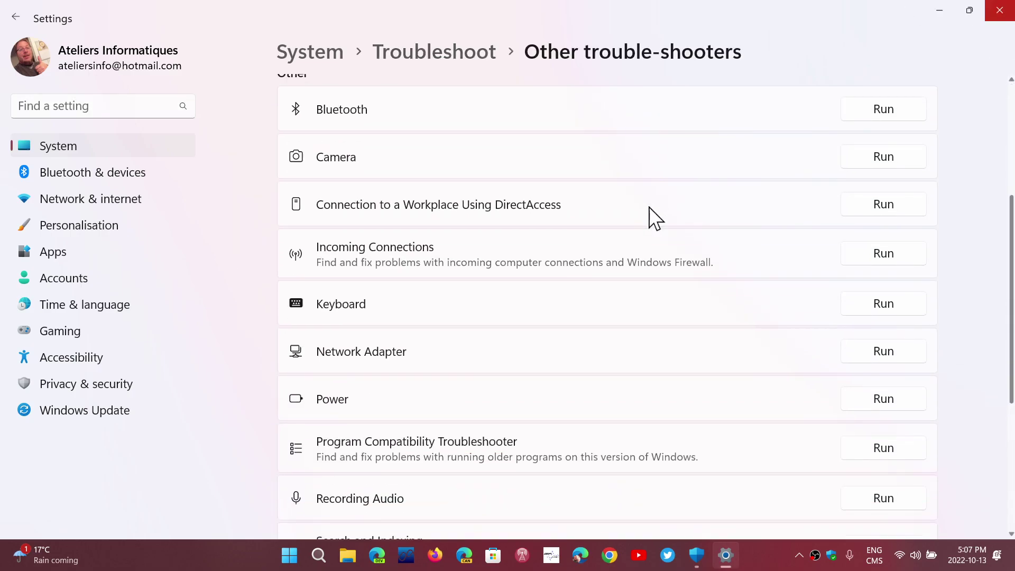
scroll(649, 212, "down", 1)
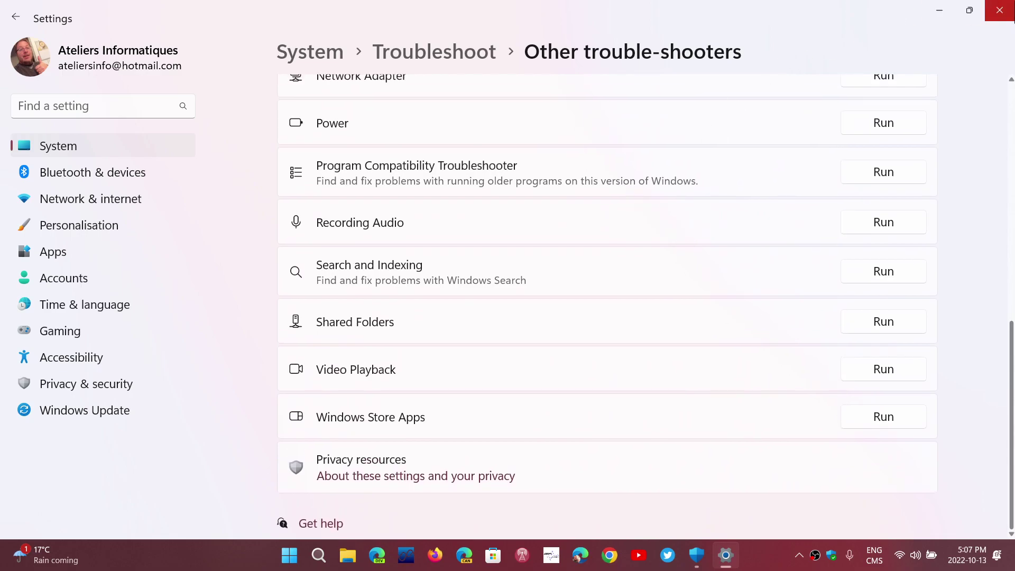
left_click(1007, 11)
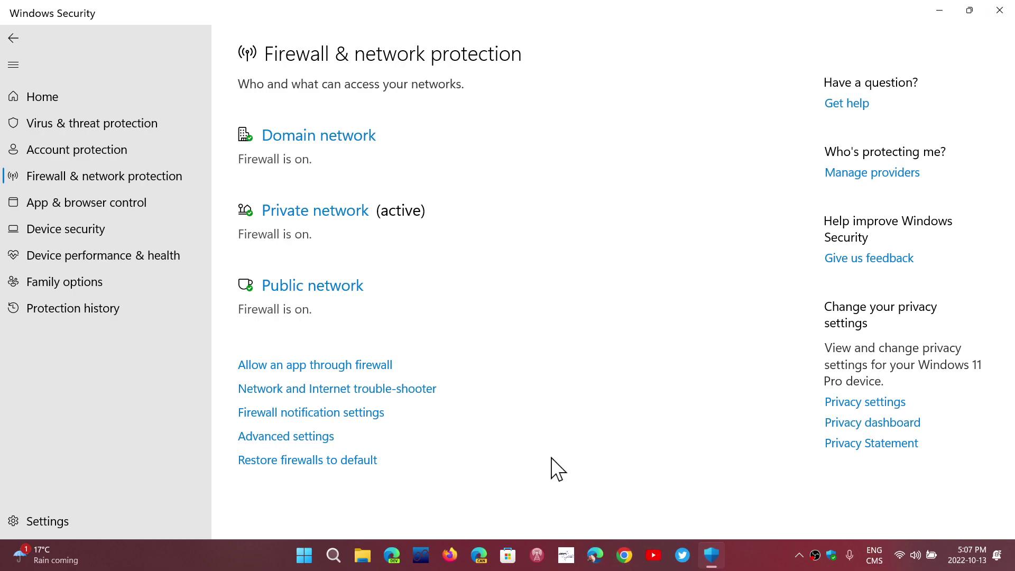
Go to firewall notification settings and view the Security providers list.
left_click(318, 415)
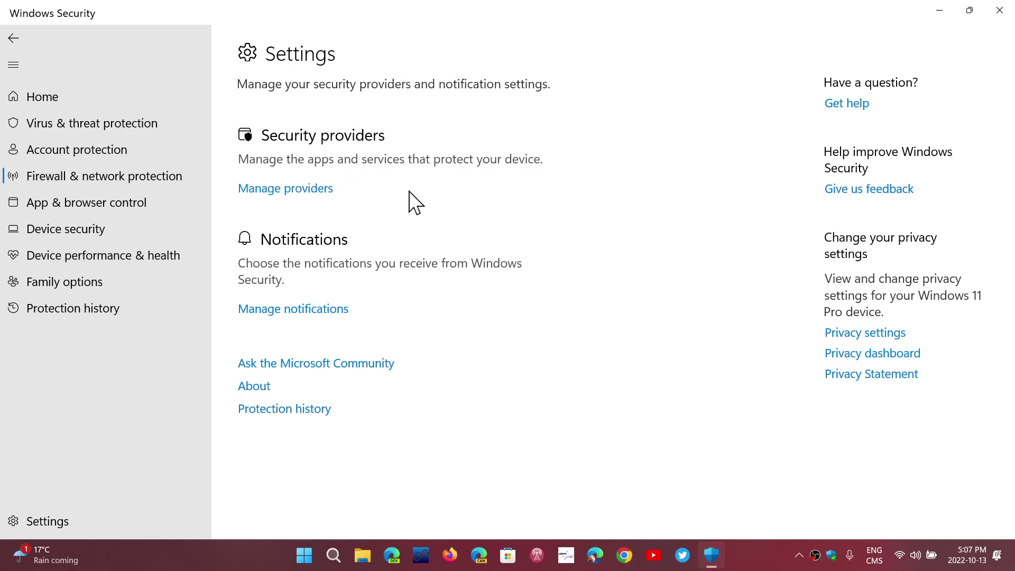
left_click(303, 195)
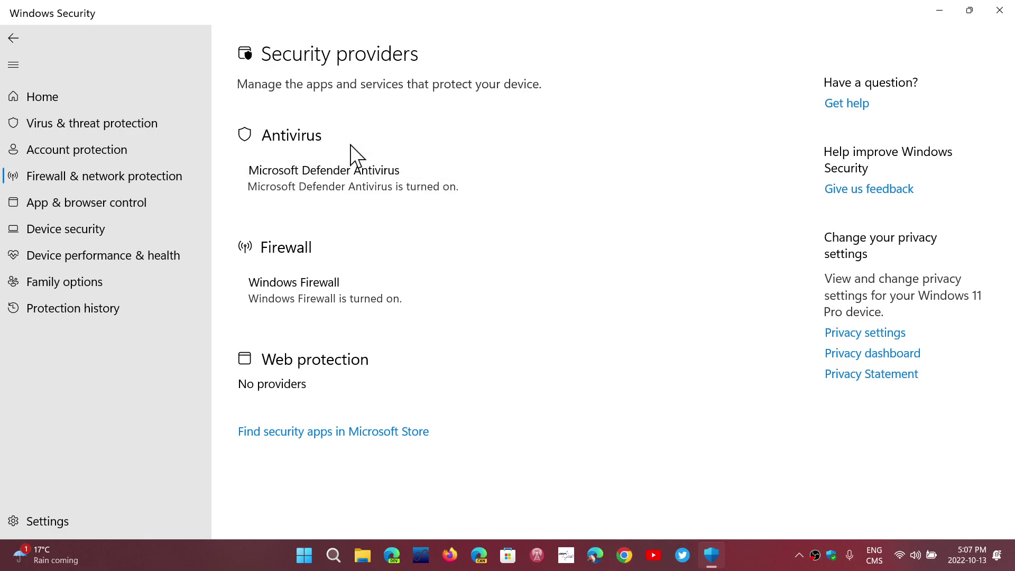
Review the virus, account and firewall notification options, then return to the Settings page.
left_click(13, 40)
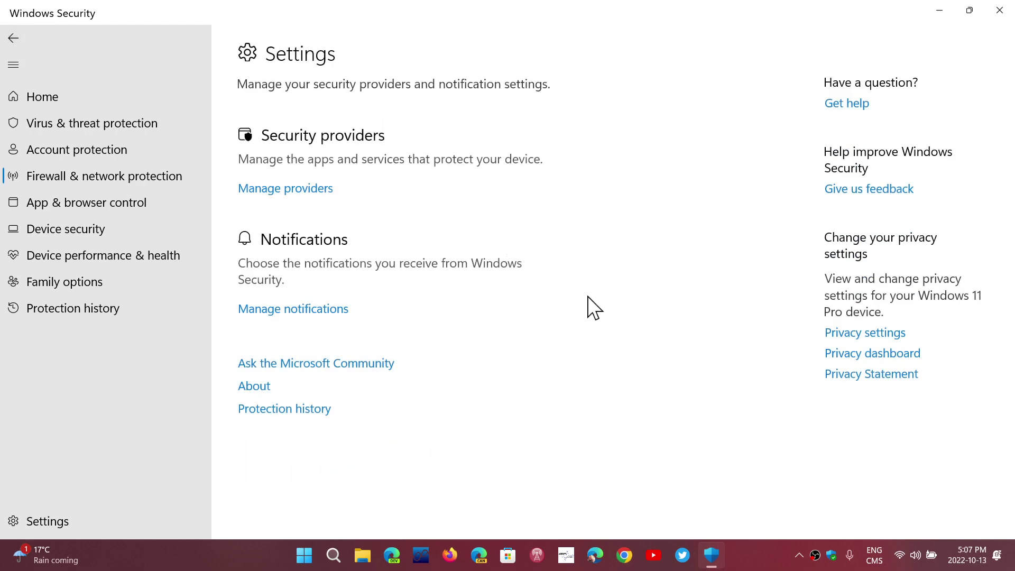
left_click(300, 312)
scroll(595, 317, "down", 2)
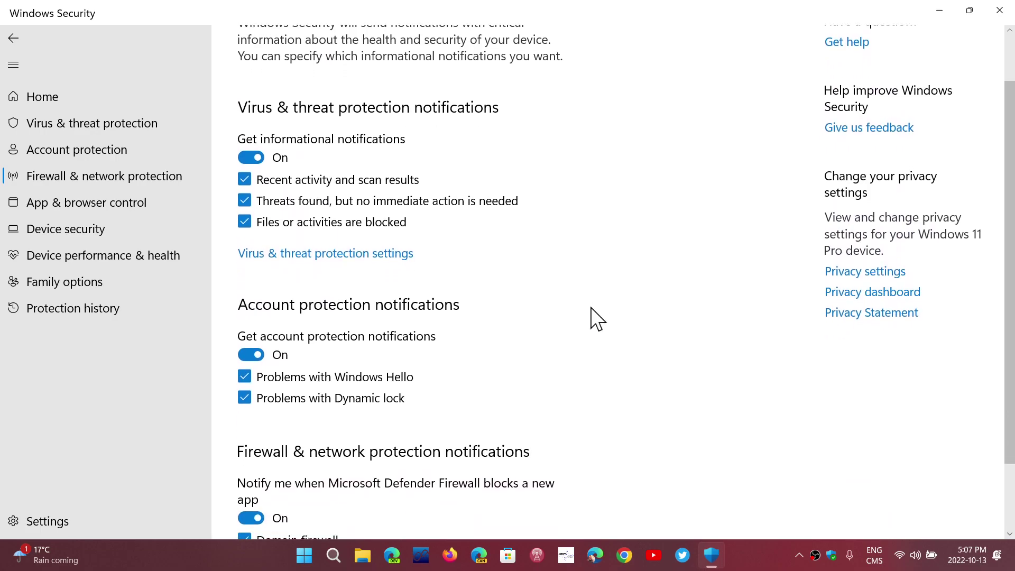
scroll(595, 317, "down", 1)
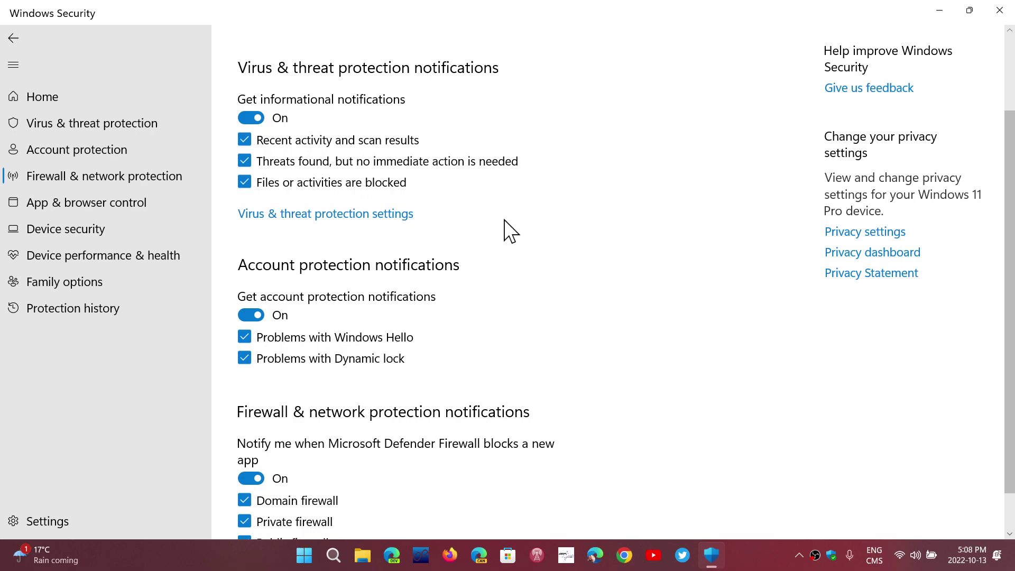
scroll(563, 270, "down", 1)
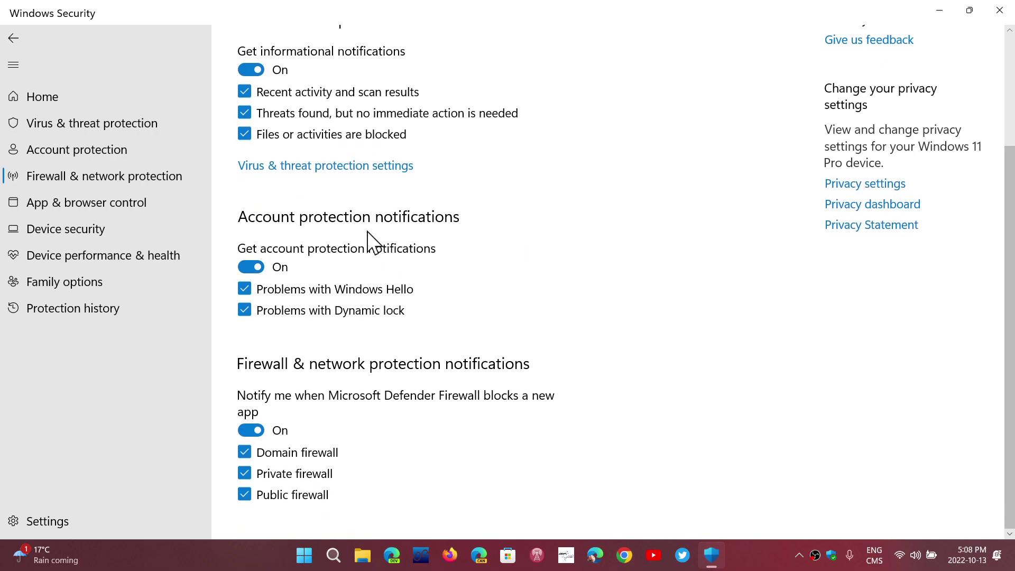
scroll(654, 344, "down", 1)
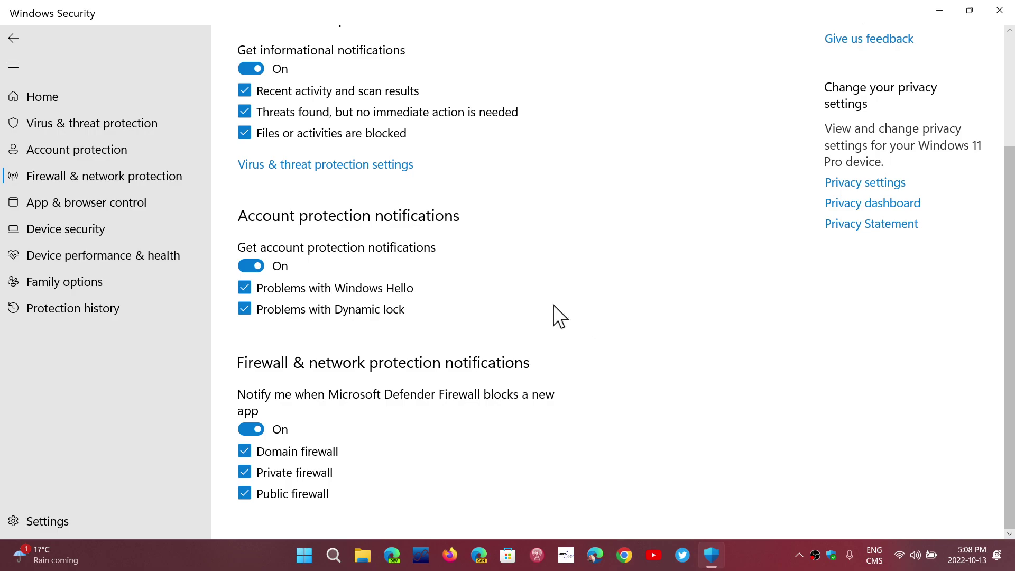
left_click(15, 47)
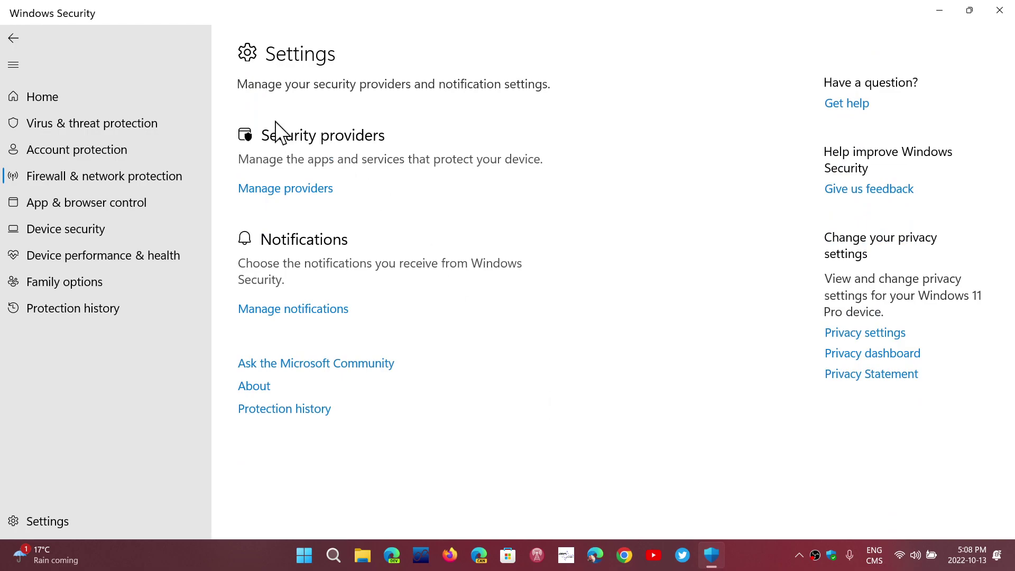
Launch Windows Defender Firewall with Advanced Security from Advanced settings and maximize it.
left_click(13, 39)
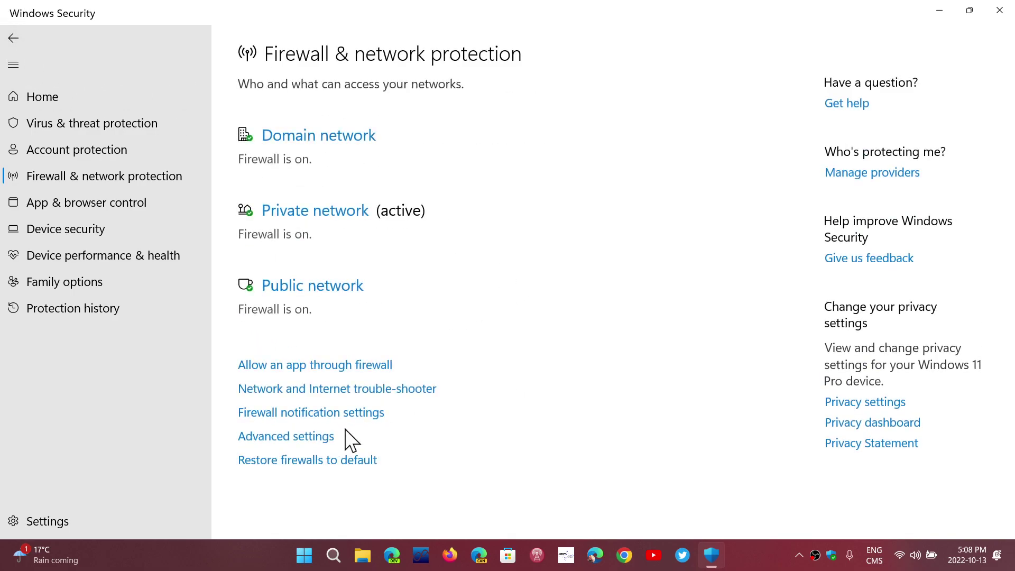
left_click(297, 437)
left_click(465, 404)
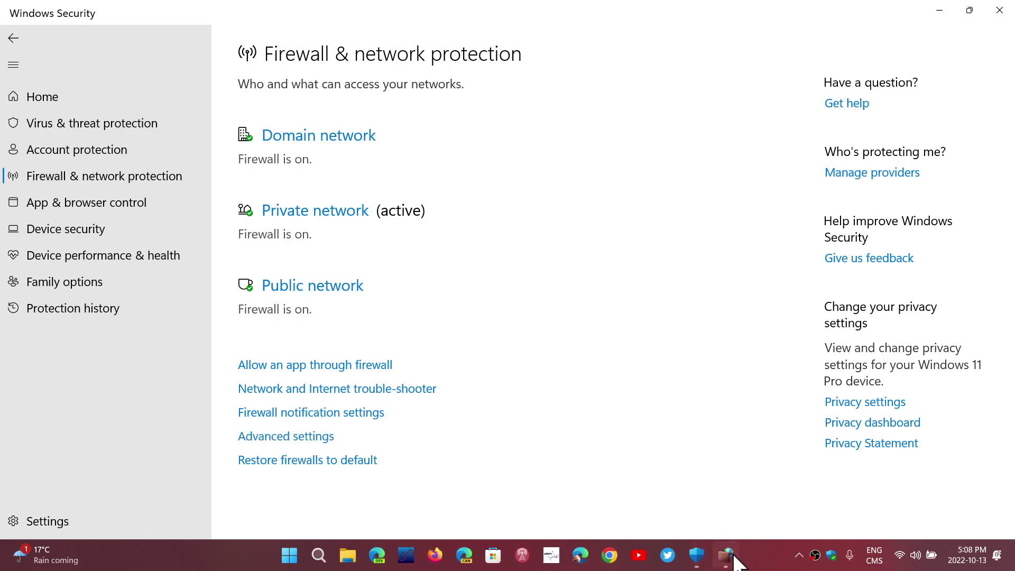
left_click(729, 557)
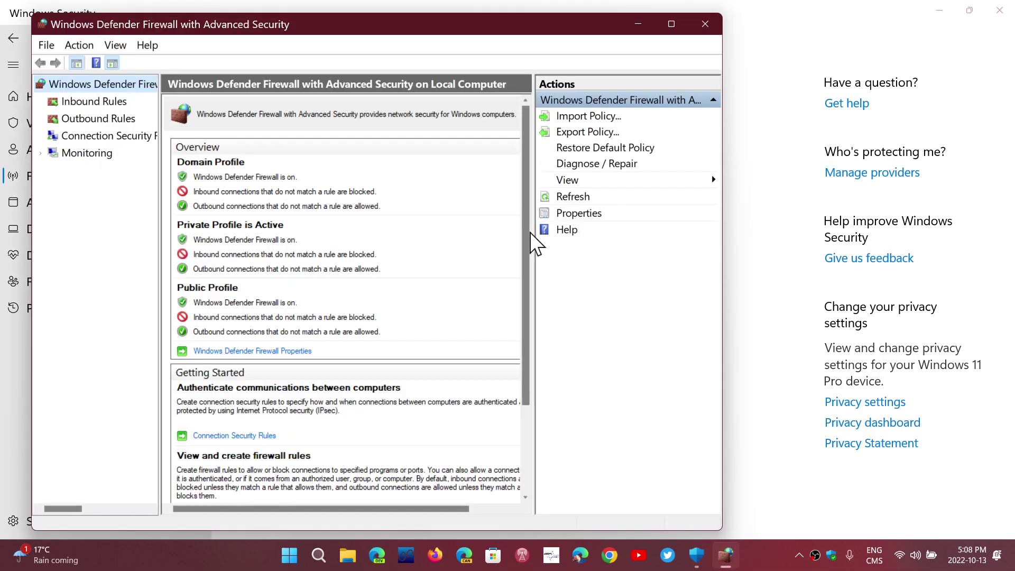
left_click(671, 24)
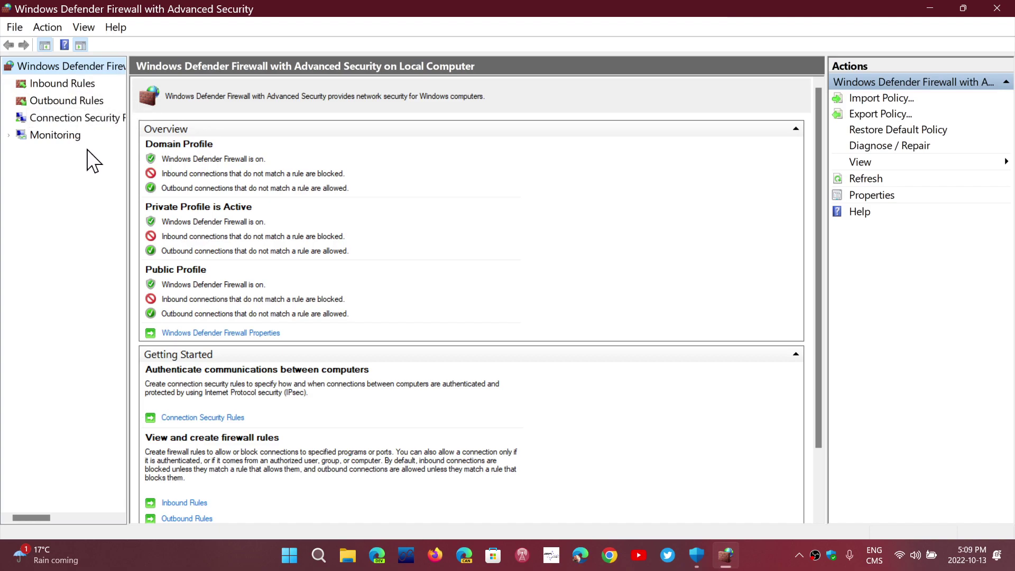
View Inbound, Outbound and Connection Security Rules and Monitoring, then return to the overview.
left_click(70, 85)
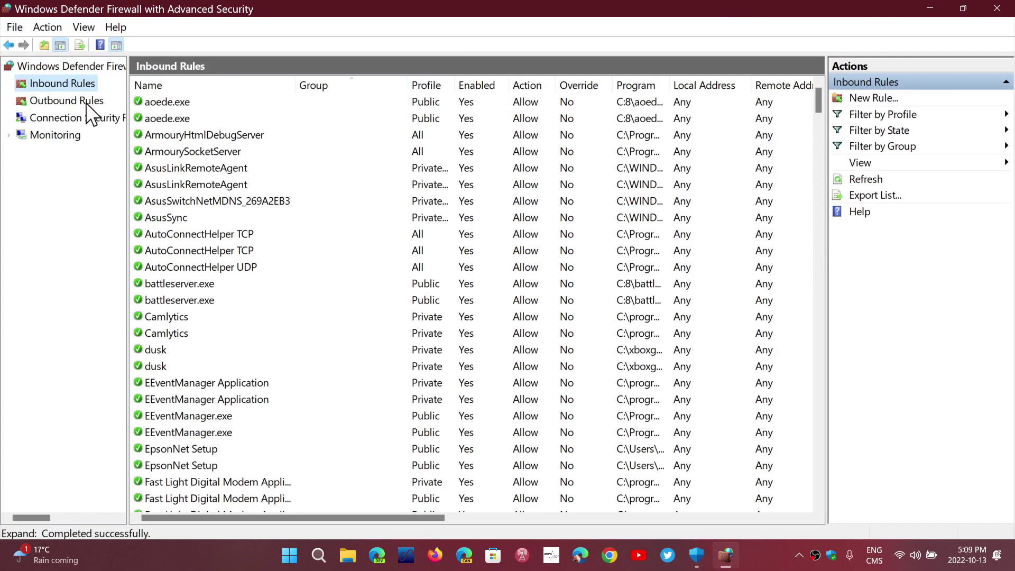
left_click(84, 103)
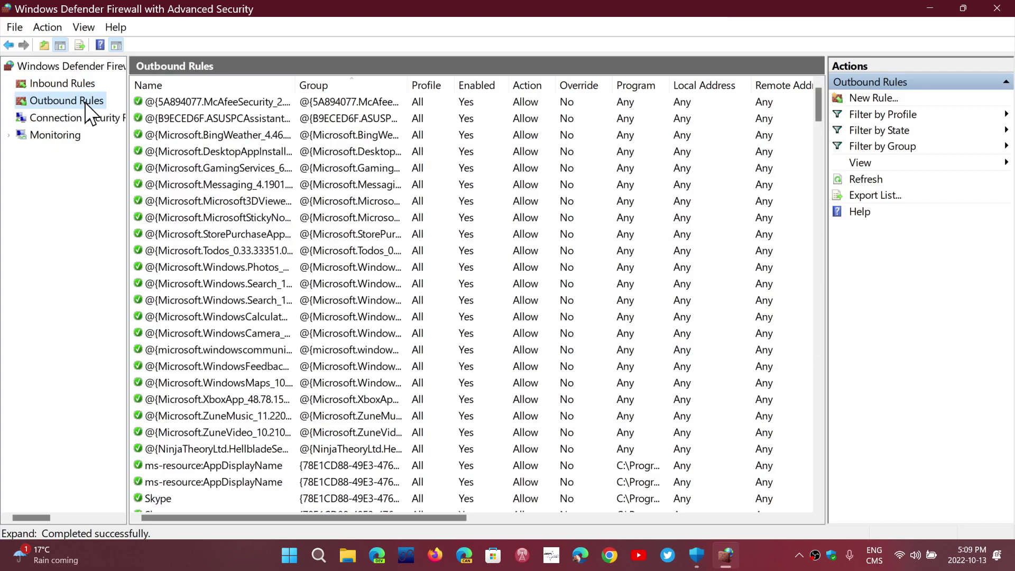
left_click(70, 120)
left_click(70, 138)
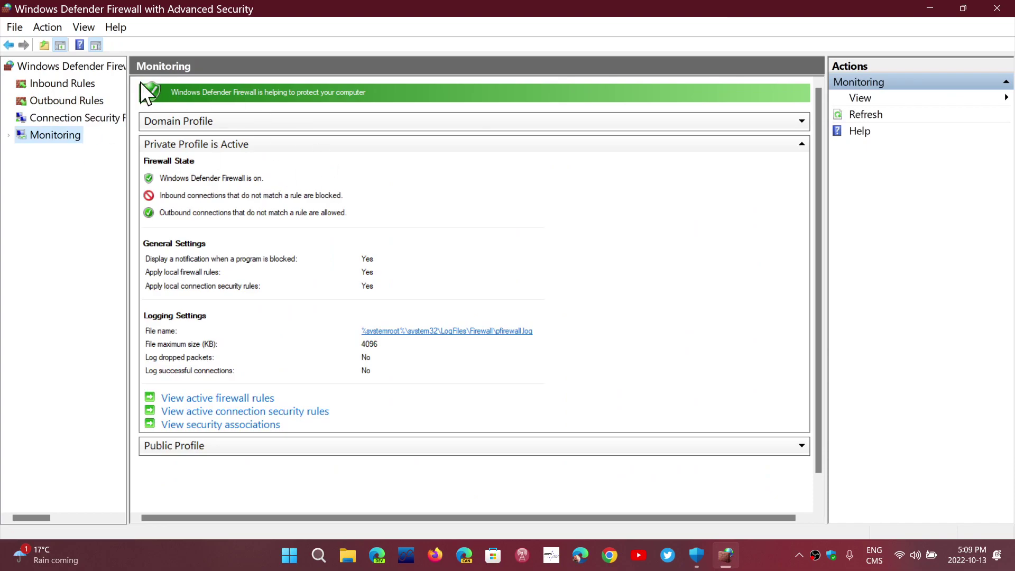
left_click(91, 66)
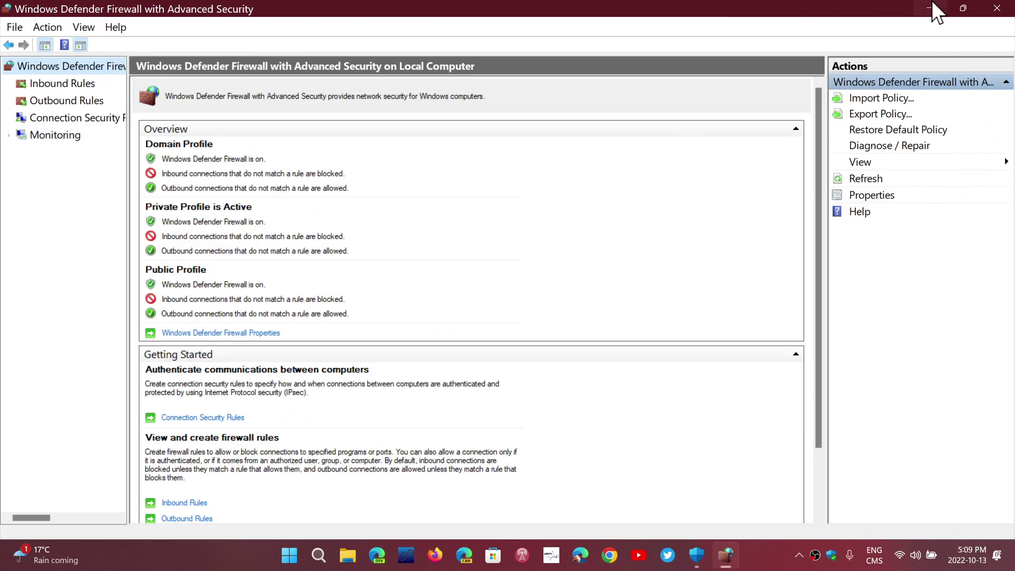
Close the advanced firewall console and then the Windows Security window.
left_click(997, 9)
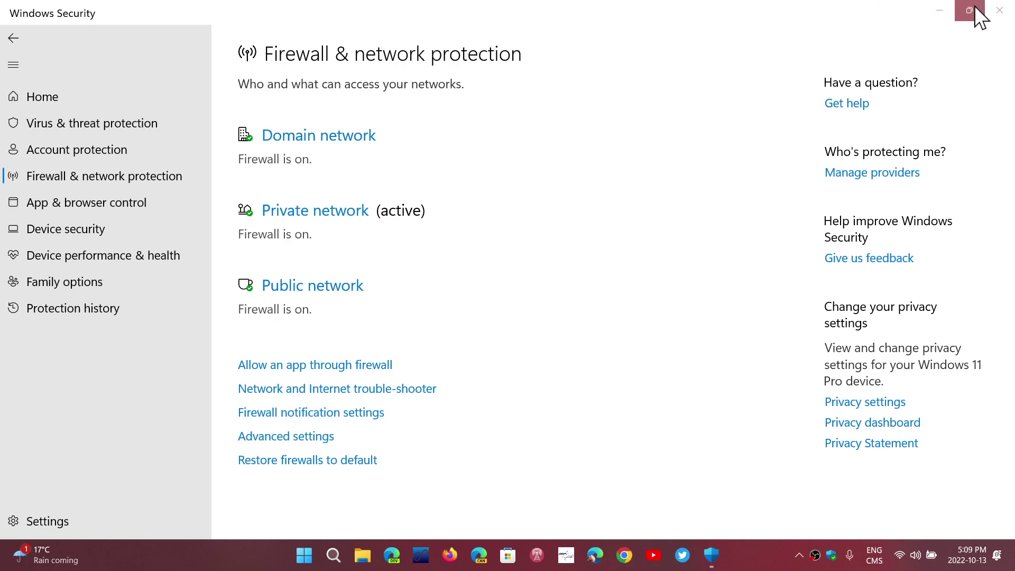
left_click(1001, 12)
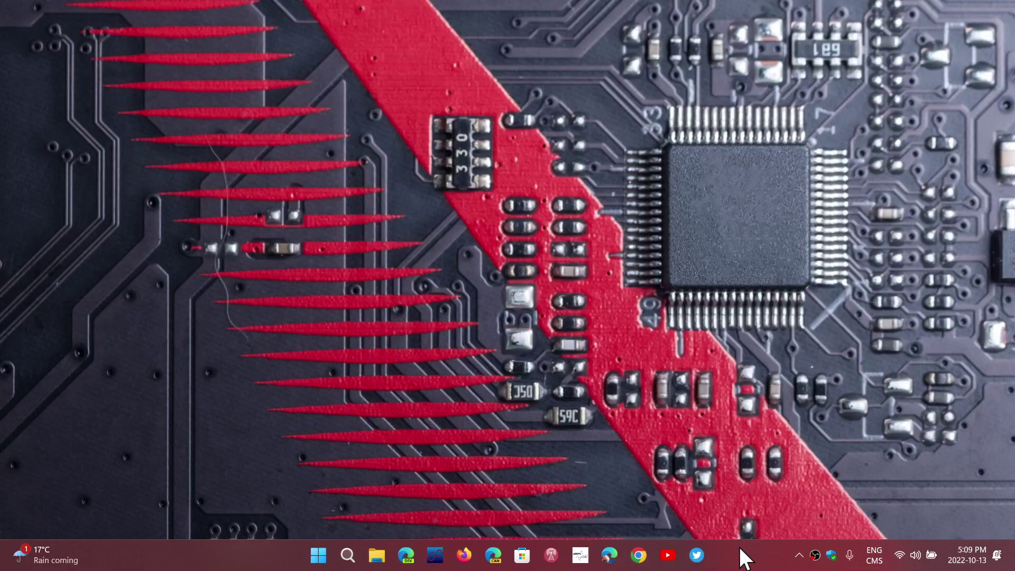